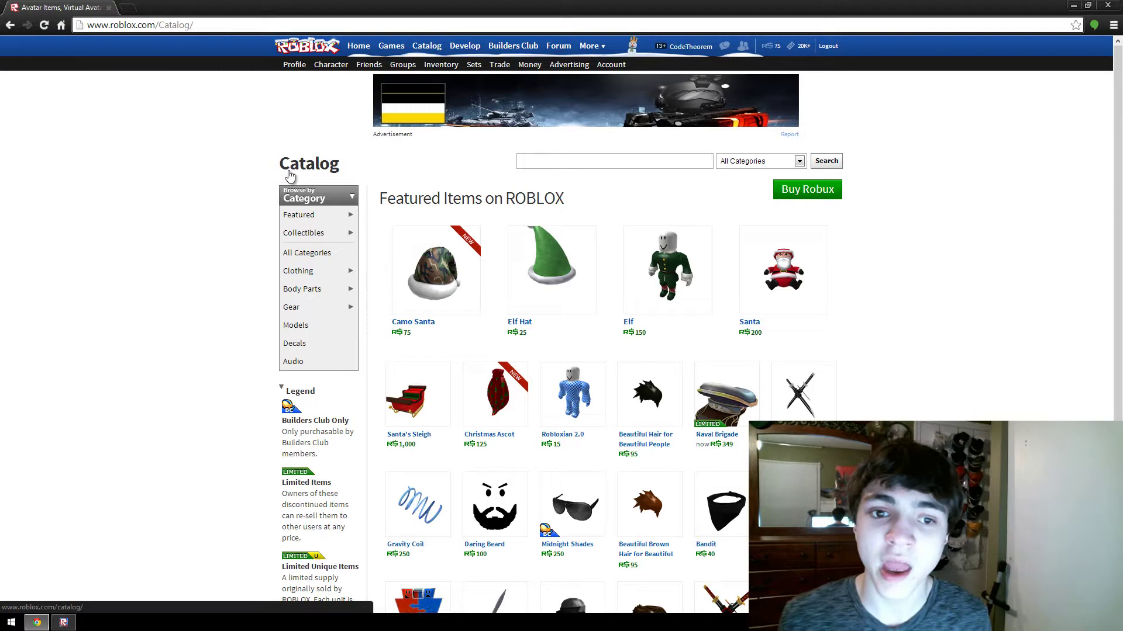
# Open the catalog's Models category and begin entering a creator name filter.
pyautogui.click(296, 326)
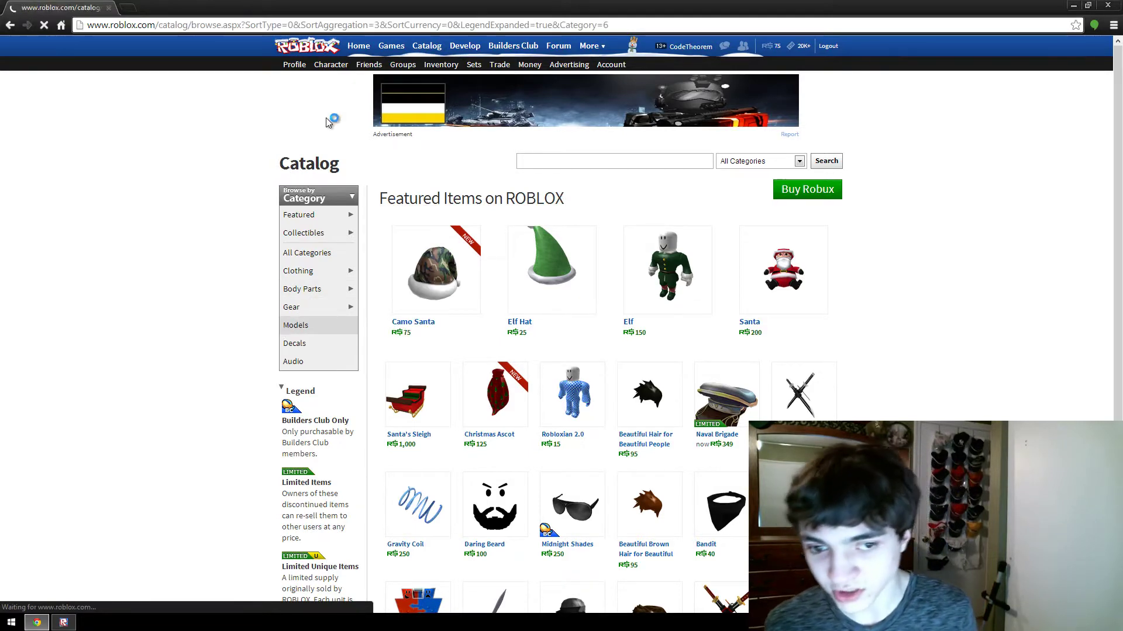
pyautogui.scroll(-1, 242, 339)
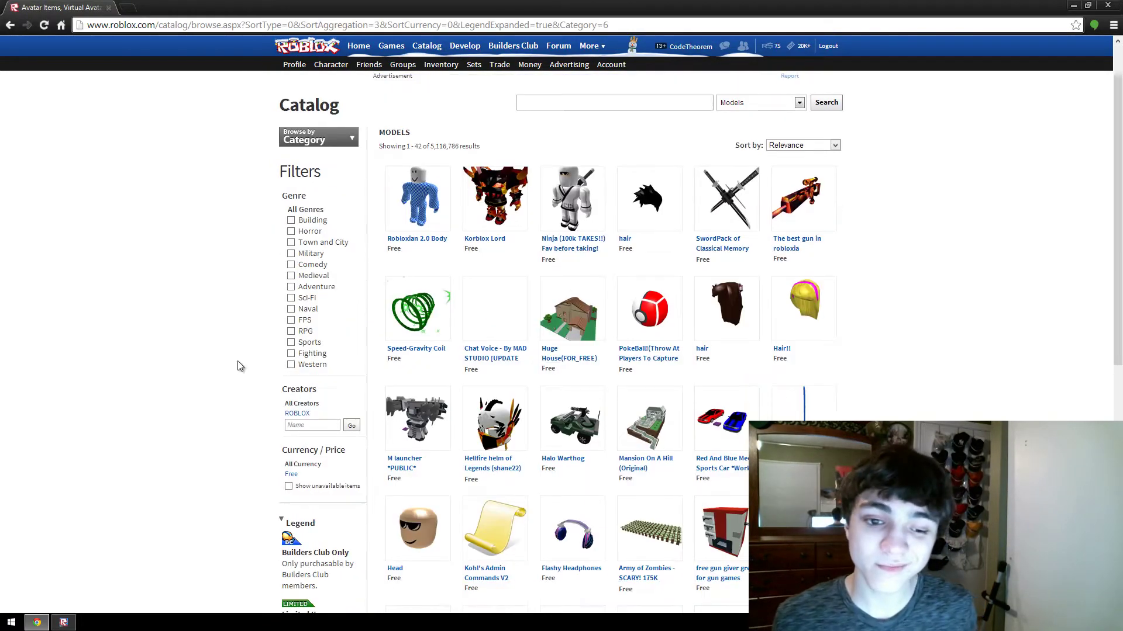
pyautogui.click(305, 425)
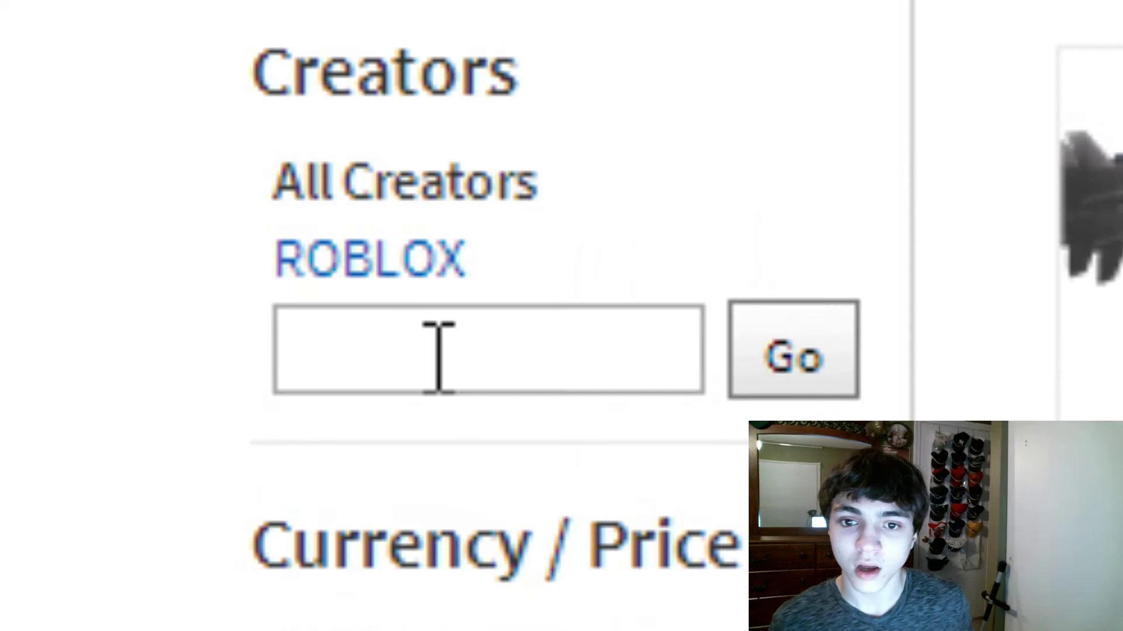
# Filter Models by the creator's name, then search the models for 'Raid Theorem'.
pyautogui.write('CodeTheorem')
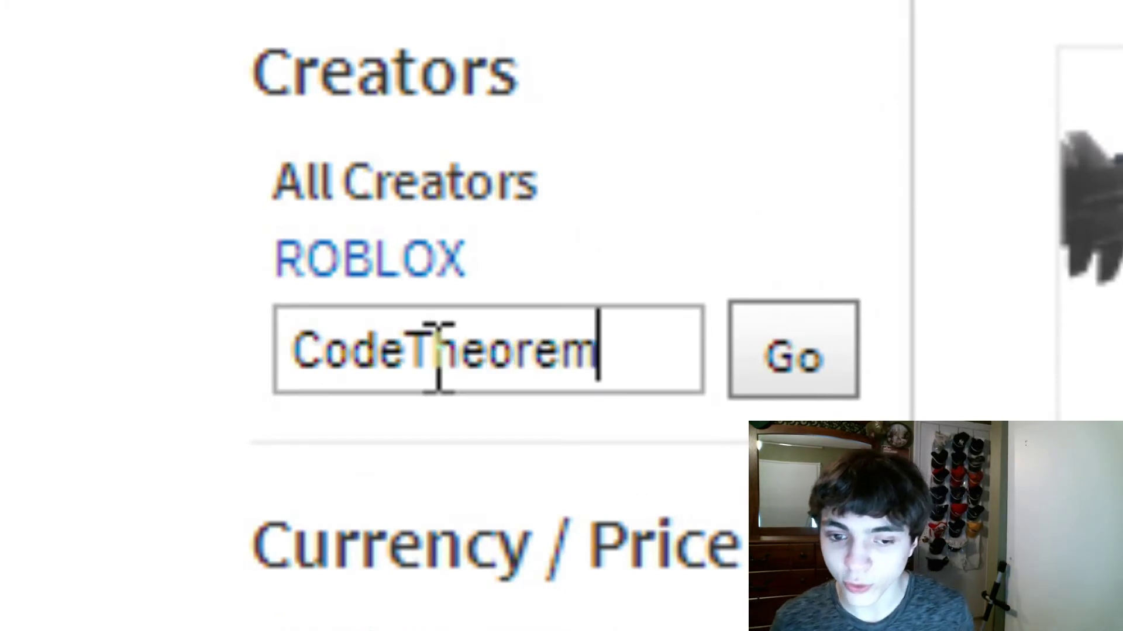
pyautogui.press('Return')
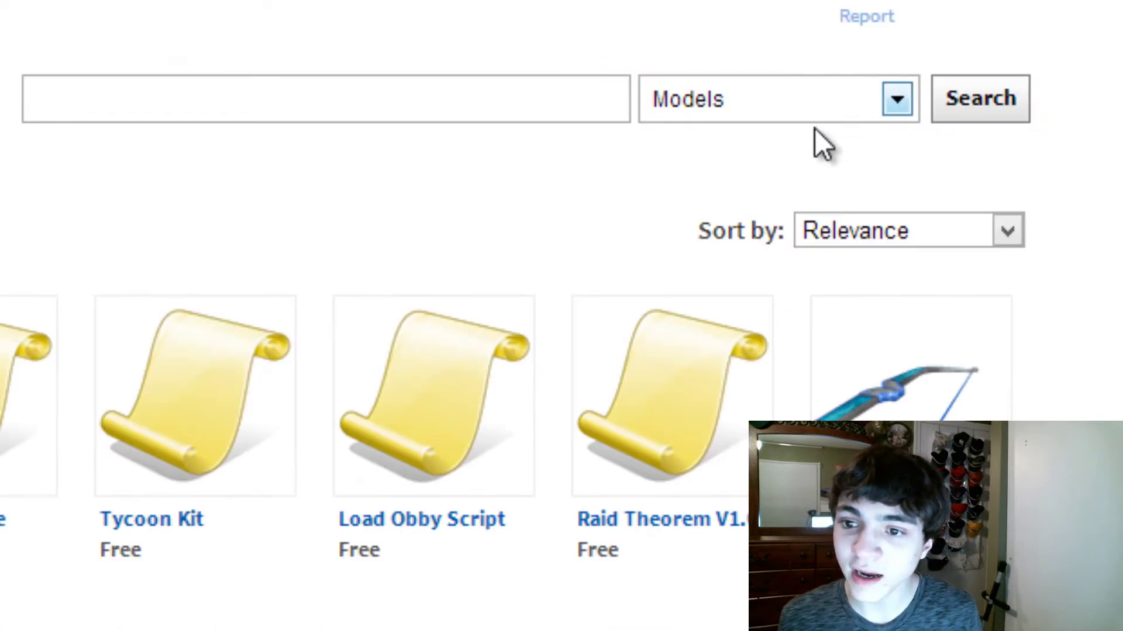
pyautogui.click(210, 107)
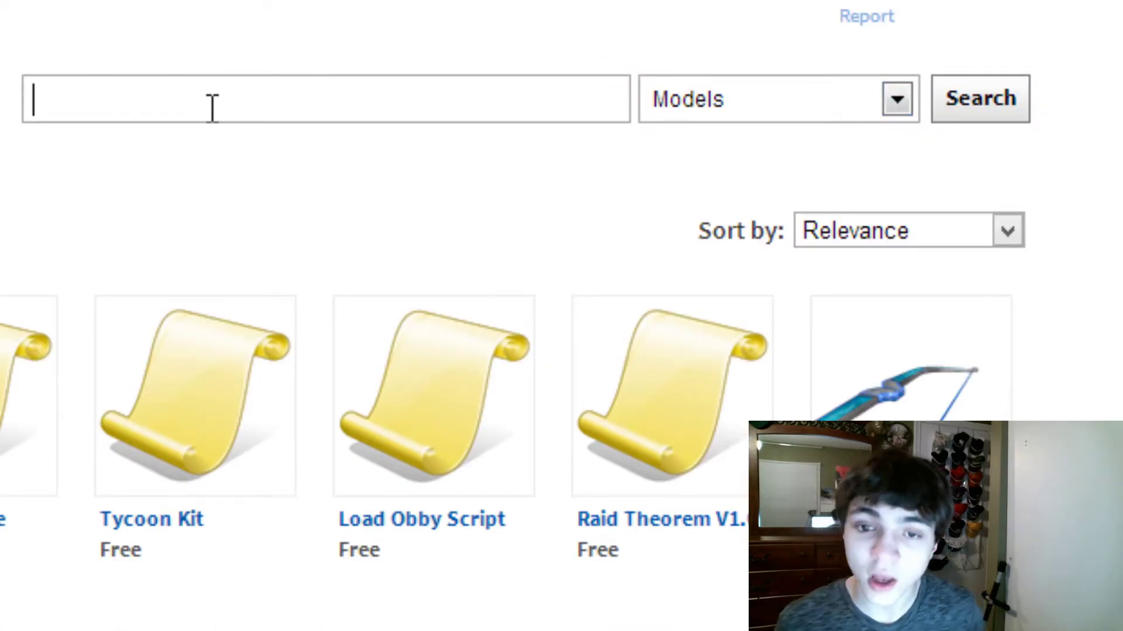
pyautogui.write('Raid Theorem')
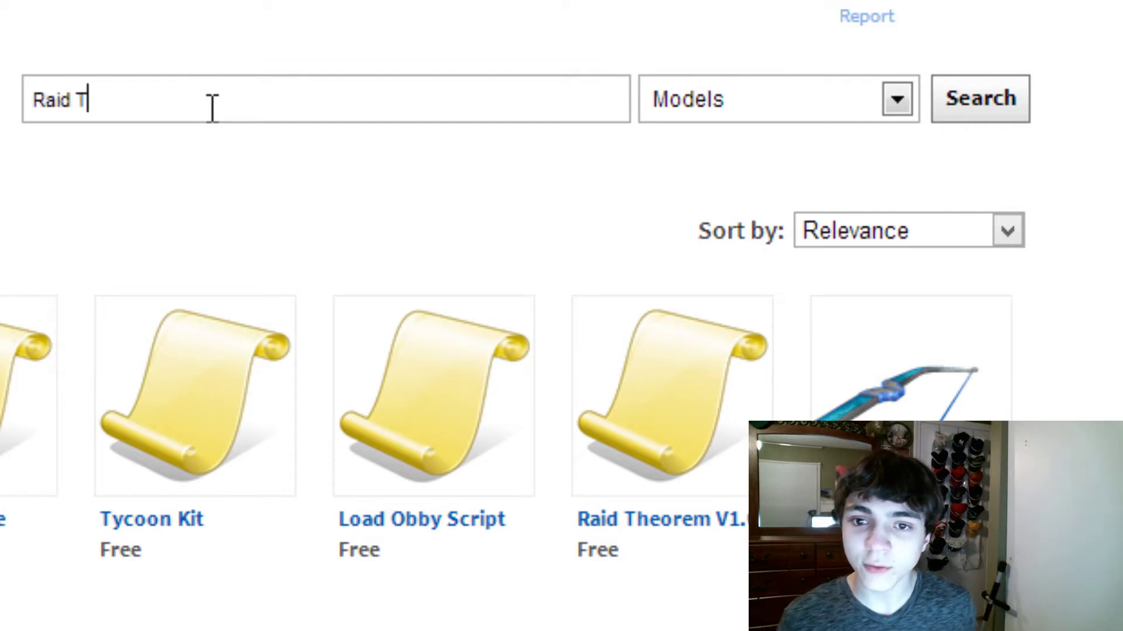
pyautogui.click(956, 100)
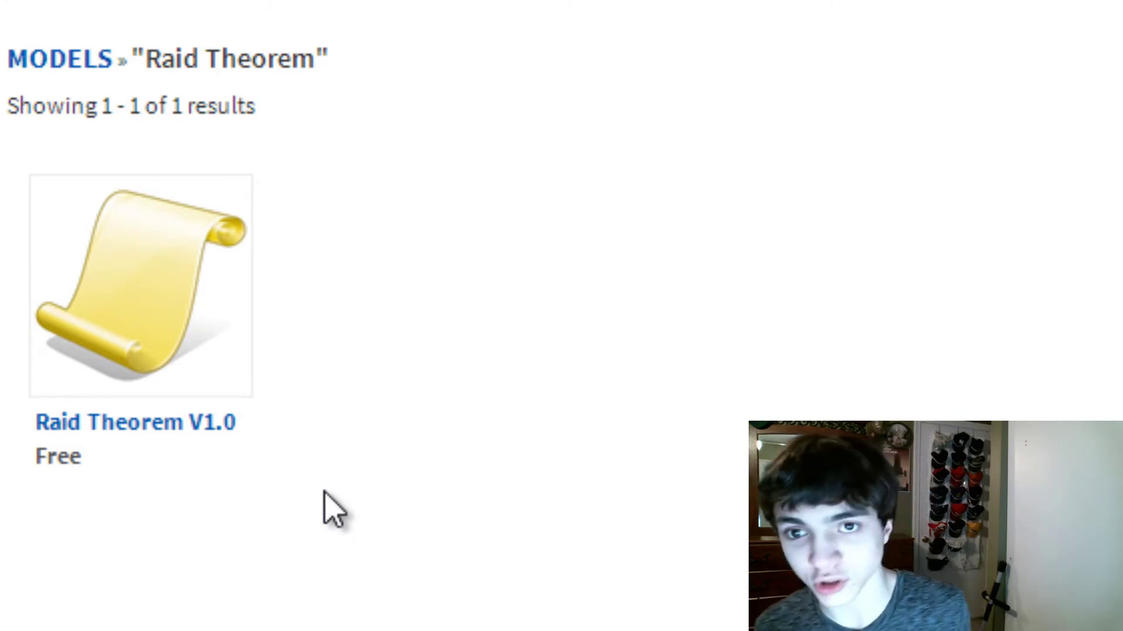
# Open the Raid Theorem V1.0 model page and check that Take One shows it as already owned.
pyautogui.click(156, 241)
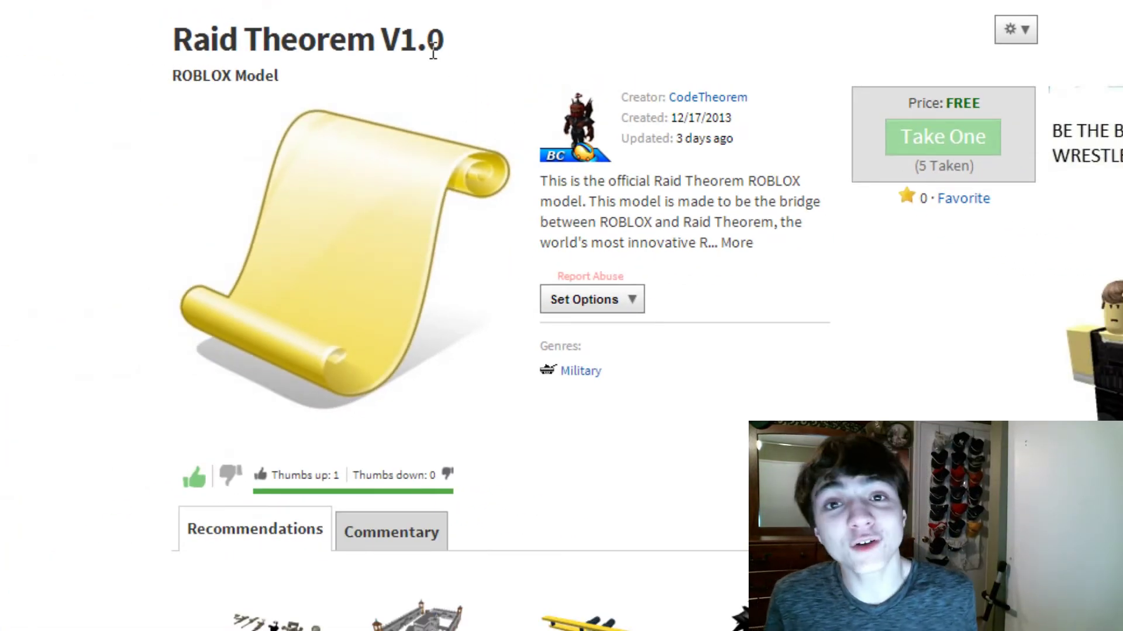
pyautogui.moveTo(954, 157)
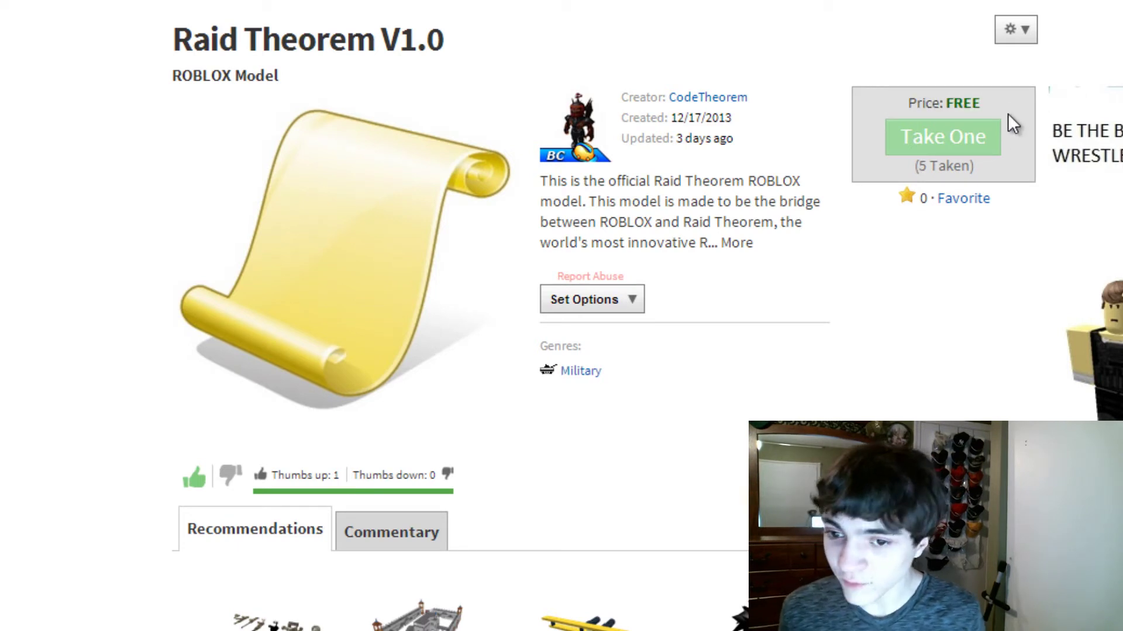
pyautogui.moveTo(1001, 126)
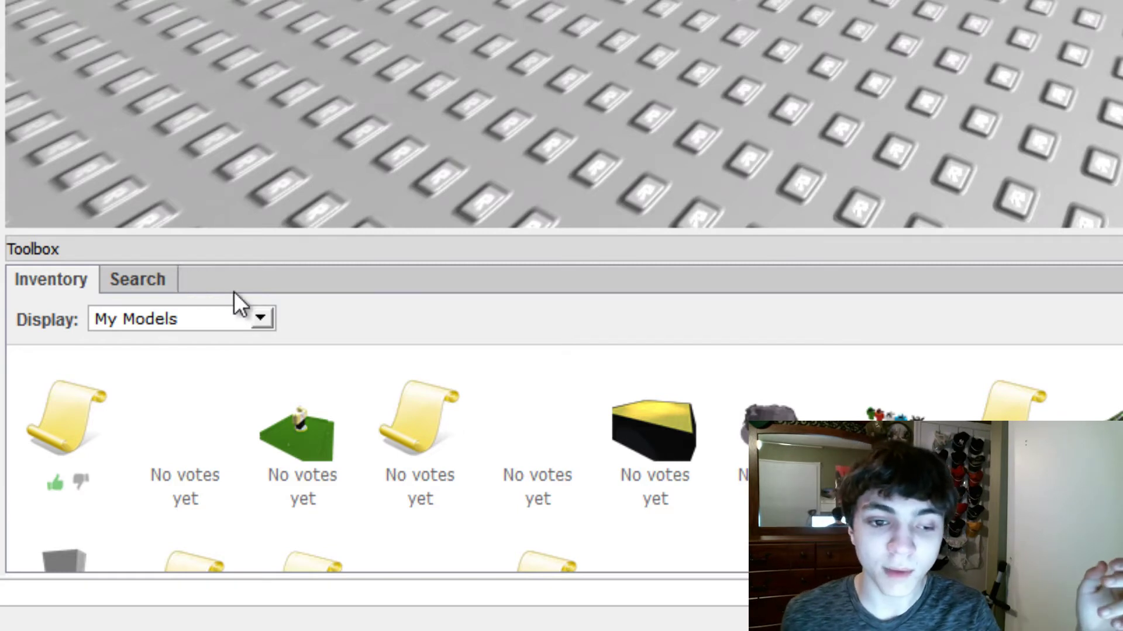
# Keep the Toolbox on My Models and insert Raid Theorem V1.0 into the place.
pyautogui.click(124, 319)
pyautogui.click(150, 379)
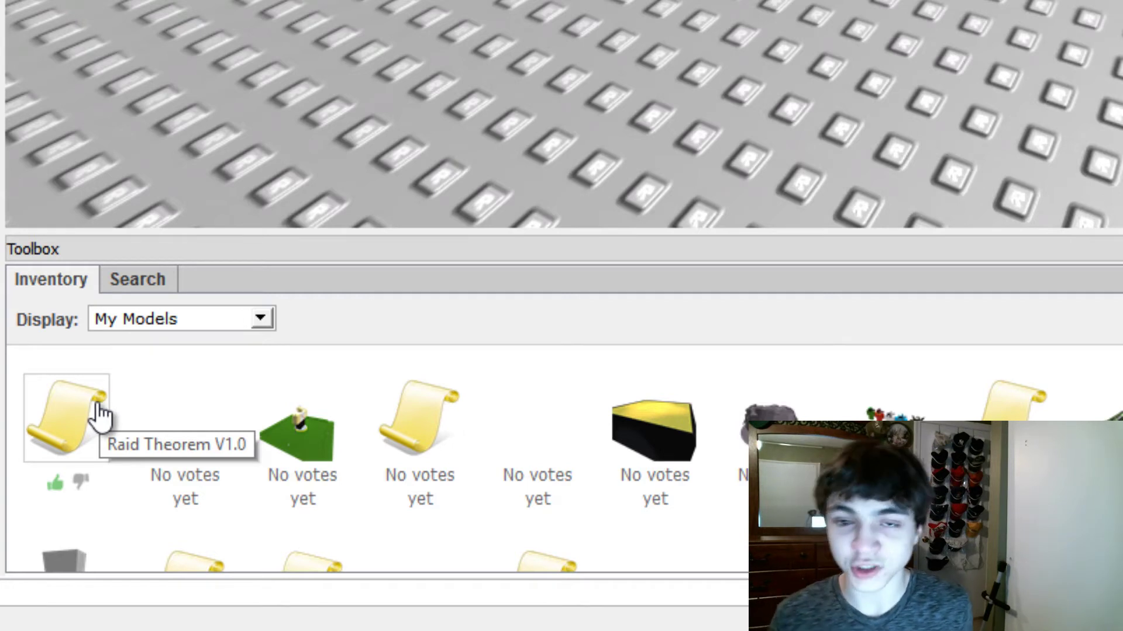
pyautogui.click(75, 446)
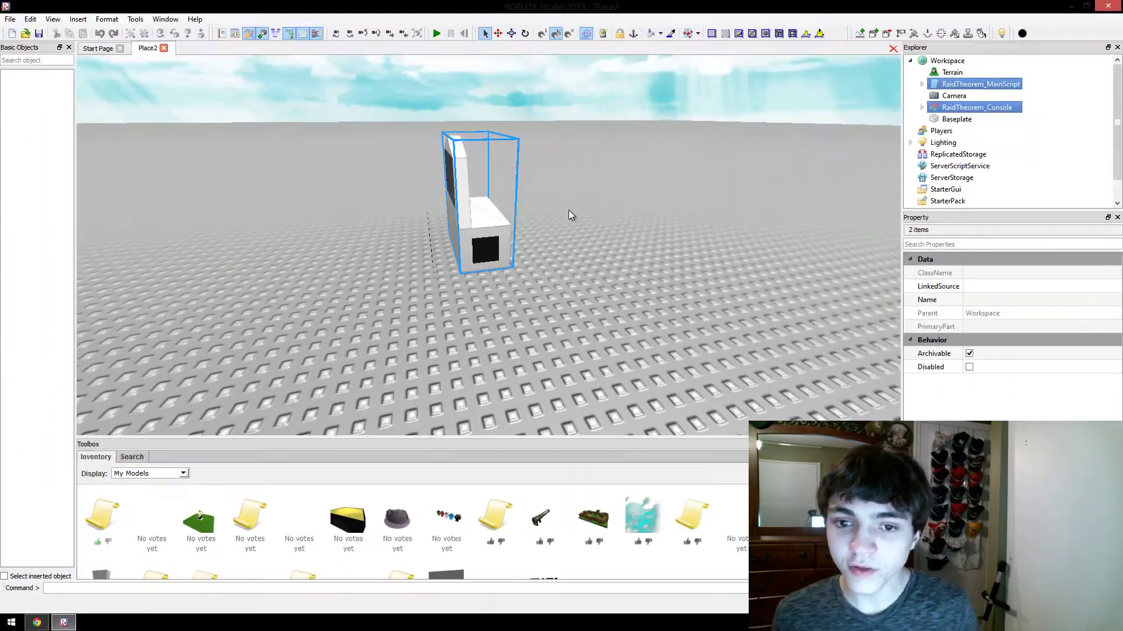
# Orbit and zoom around the Raid Theorem console, then focus the camera on it.
pyautogui.moveTo(568, 210); pyautogui.dragTo(445, 265, button='right')
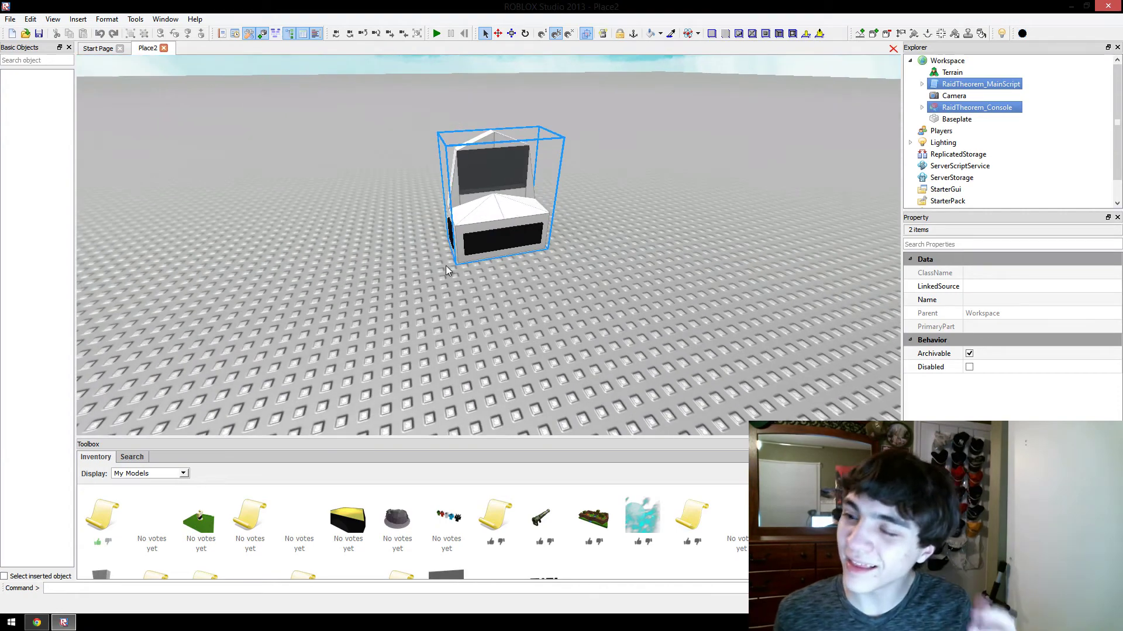
pyautogui.scroll(5, 446, 265)
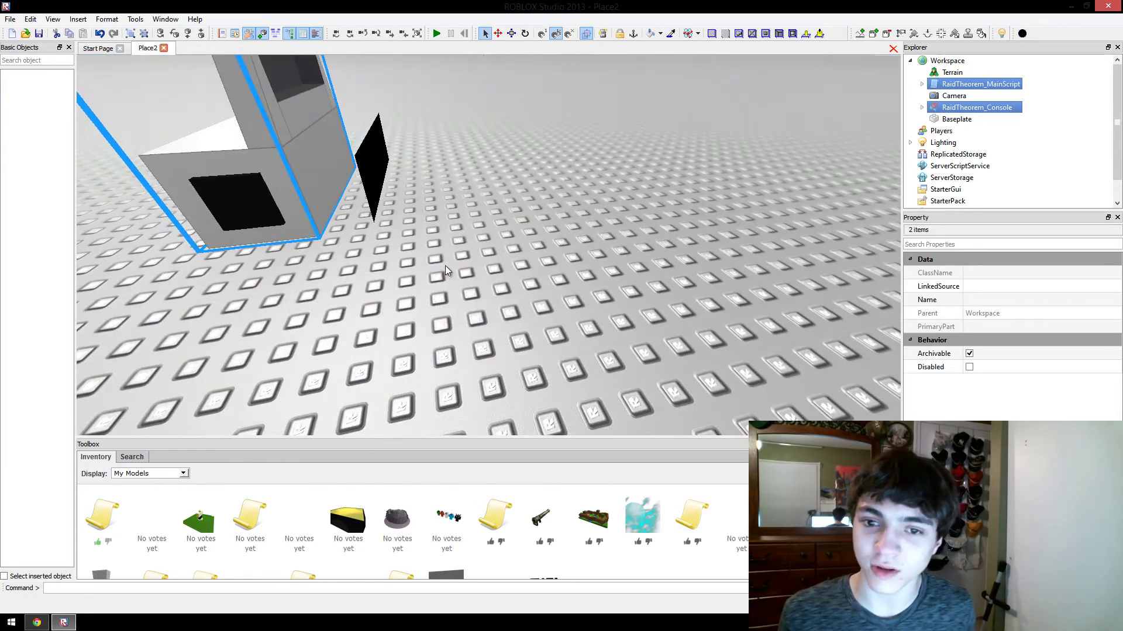
pyautogui.moveTo(445, 265); pyautogui.dragTo(395, 186, button='right')
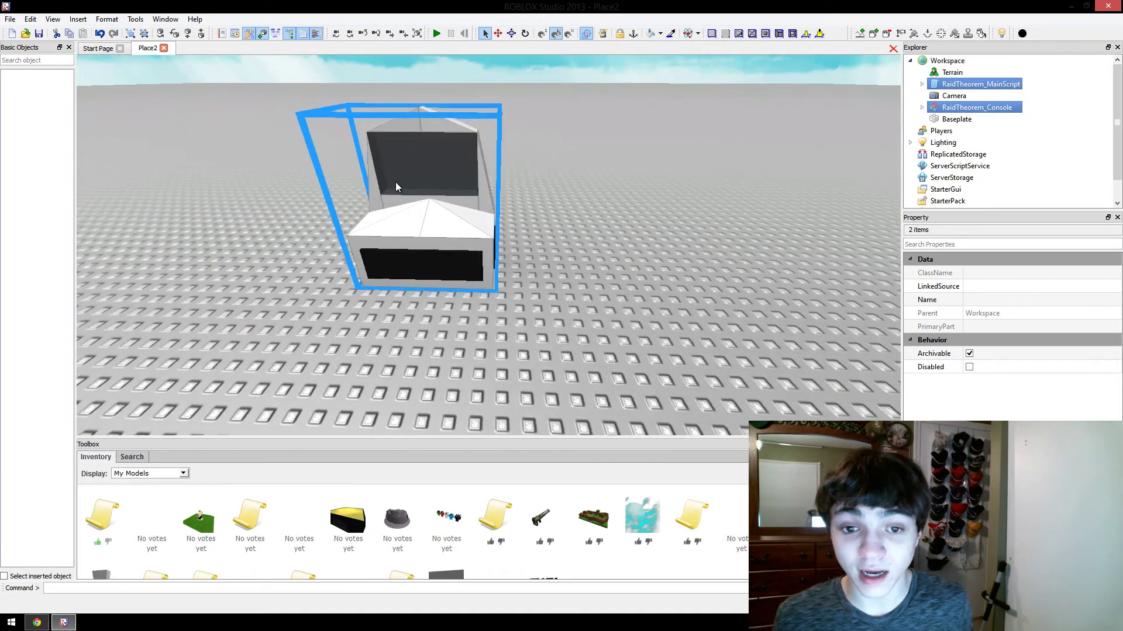
pyautogui.press('f')
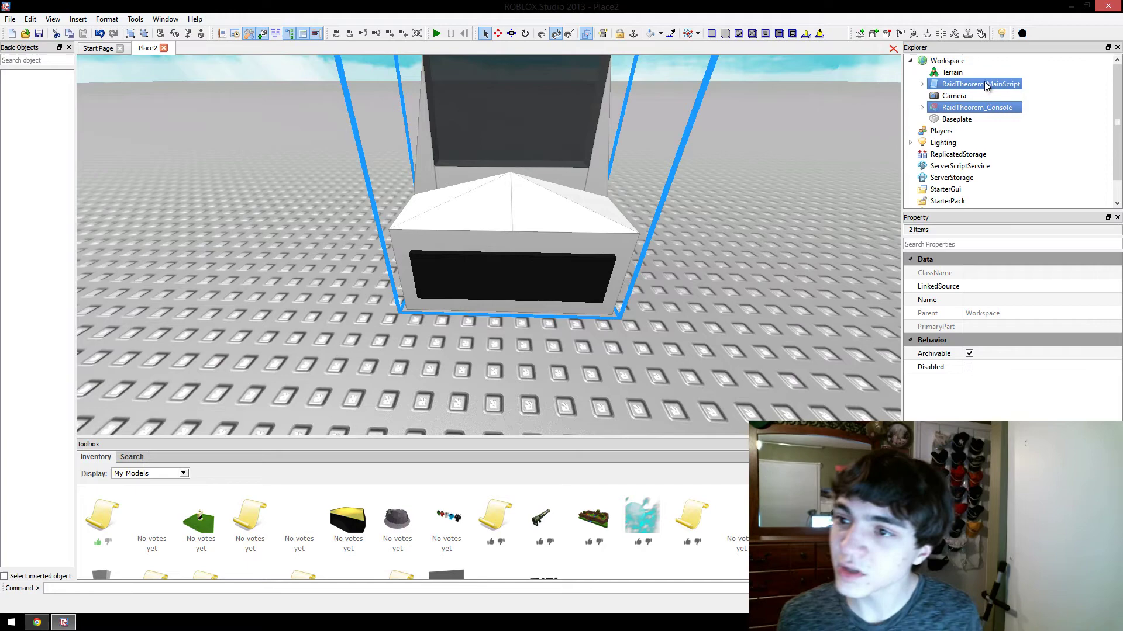
# Expand and re-collapse RaidTheorem_MainScript's children, then select RaidTheorem_Console.
pyautogui.click(986, 85)
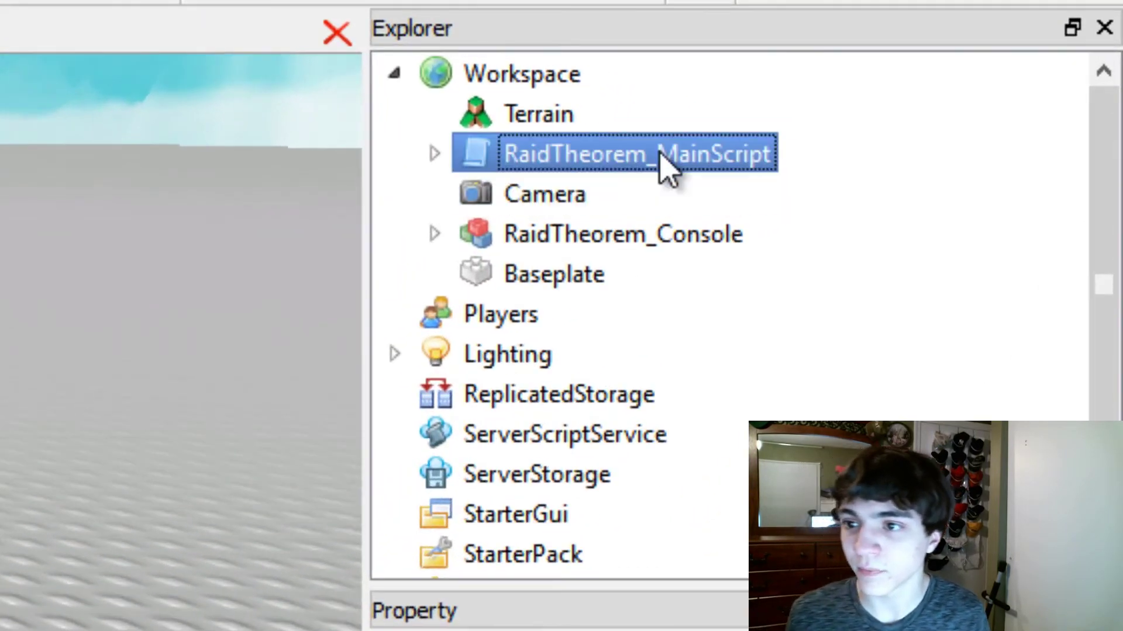
pyautogui.click(434, 153)
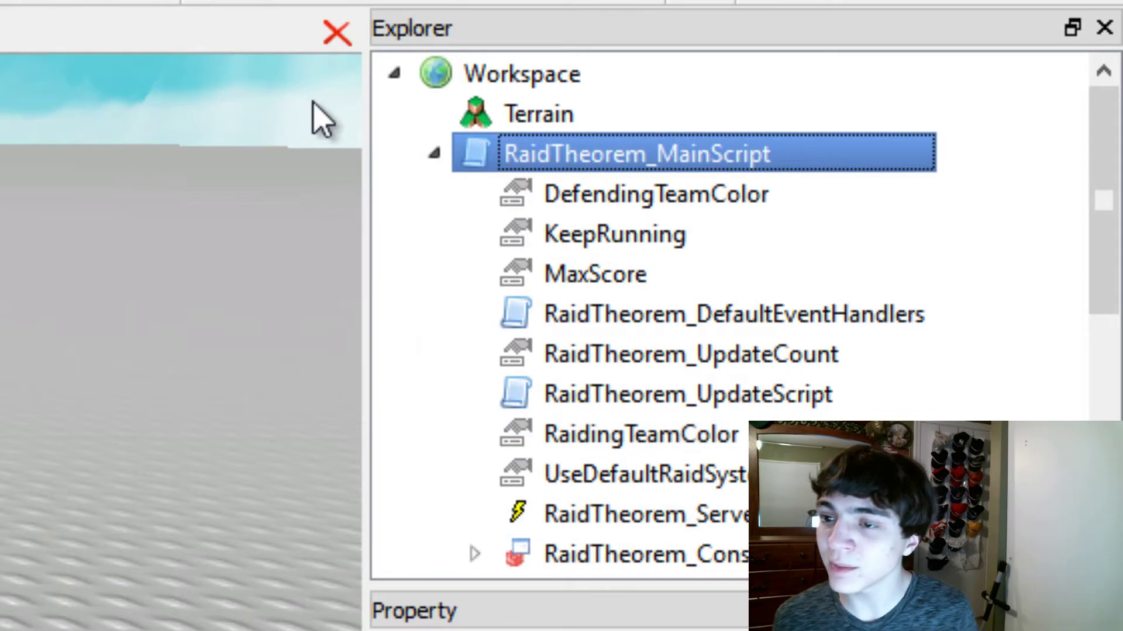
pyautogui.click(434, 153)
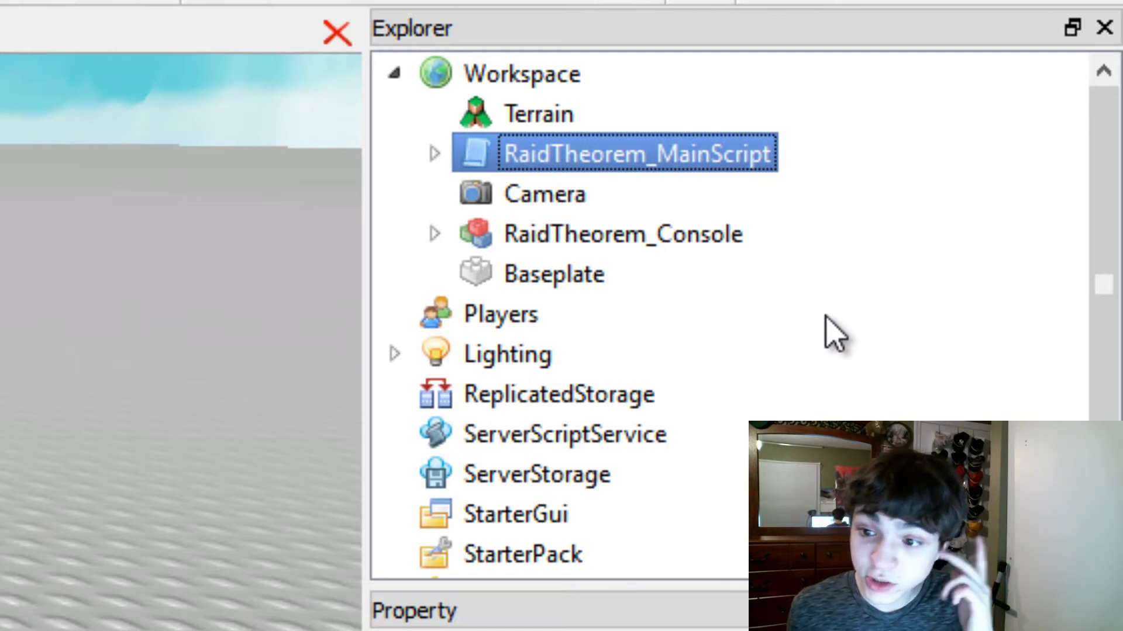
pyautogui.click(434, 153)
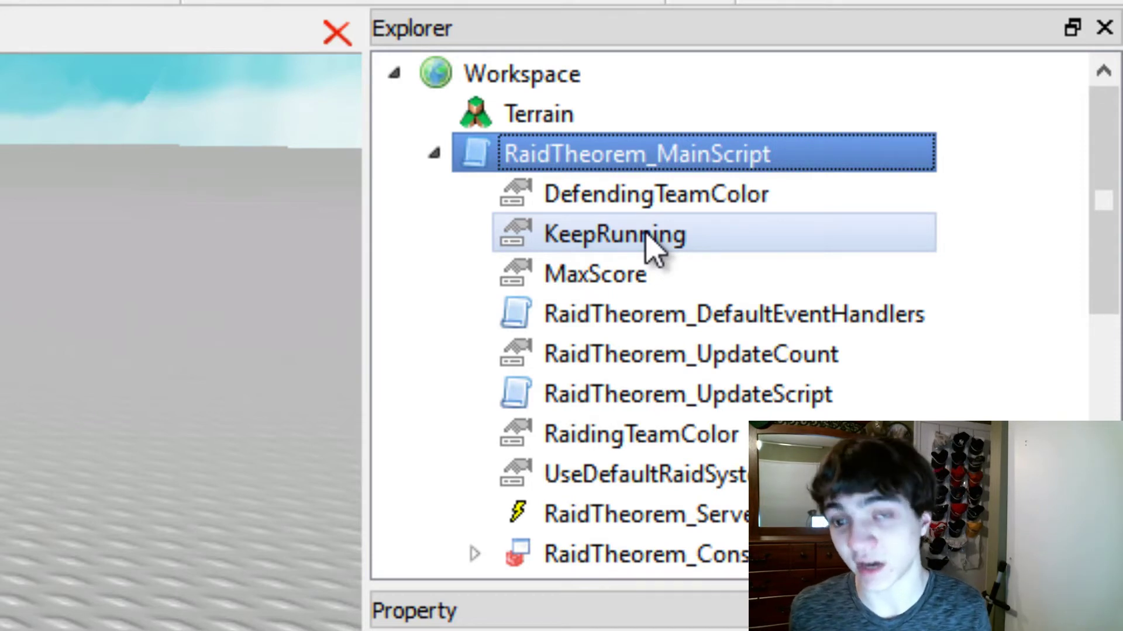
pyautogui.click(434, 154)
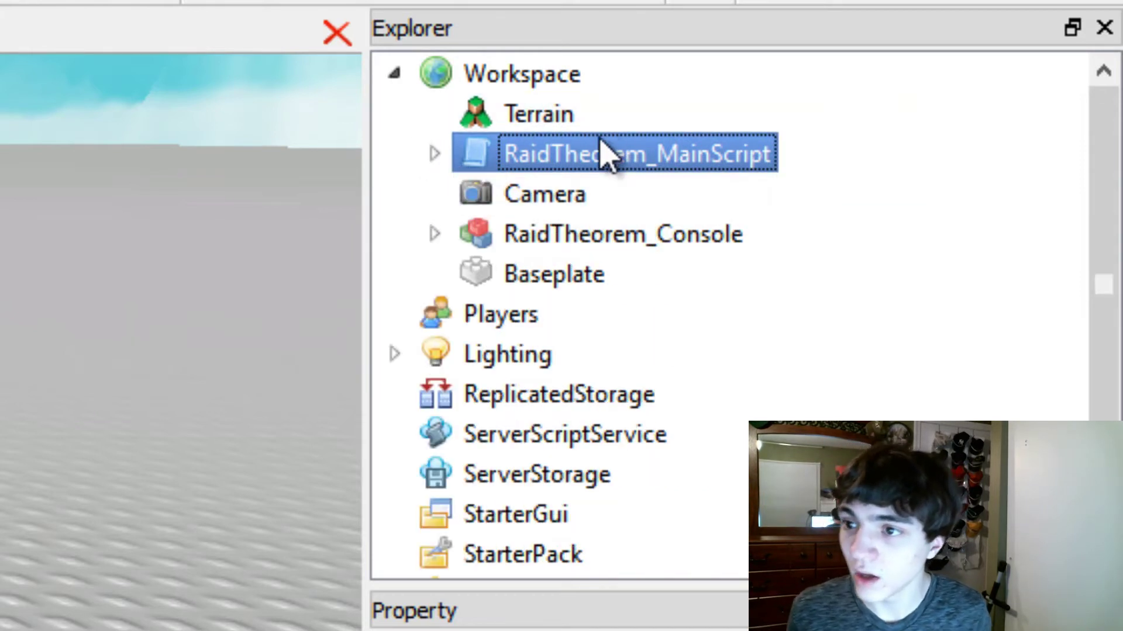
pyautogui.click(579, 241)
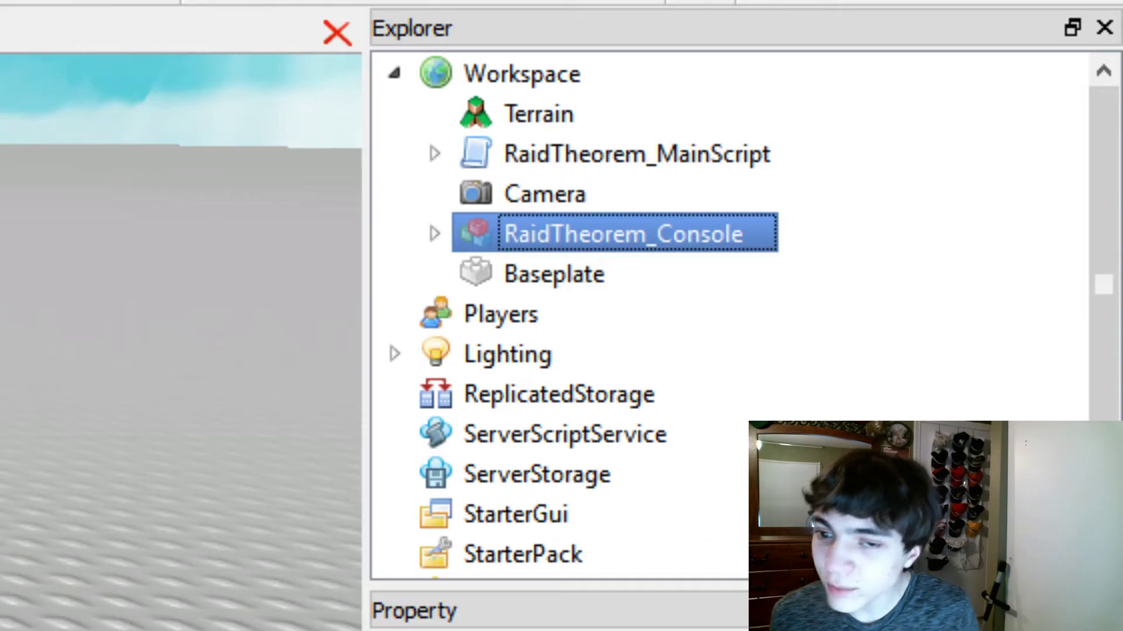
# Focus the camera on RaidTheorem_Console and zoom in and out to examine it.
pyautogui.press('f')
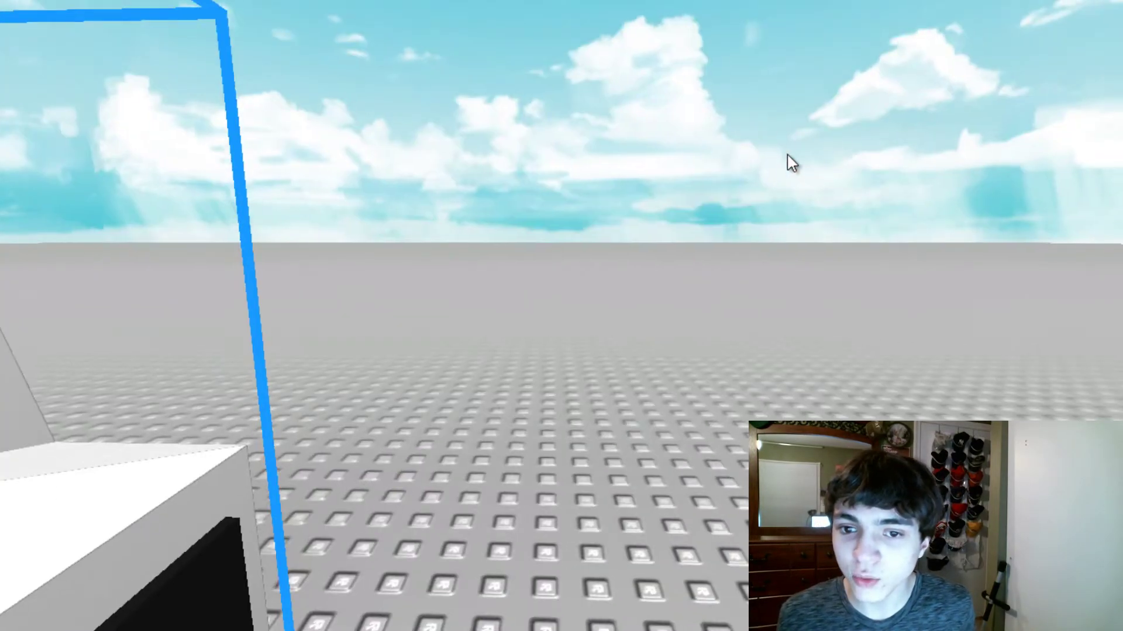
pyautogui.scroll(-5, 786, 155)
pyautogui.scroll(8, 785, 155)
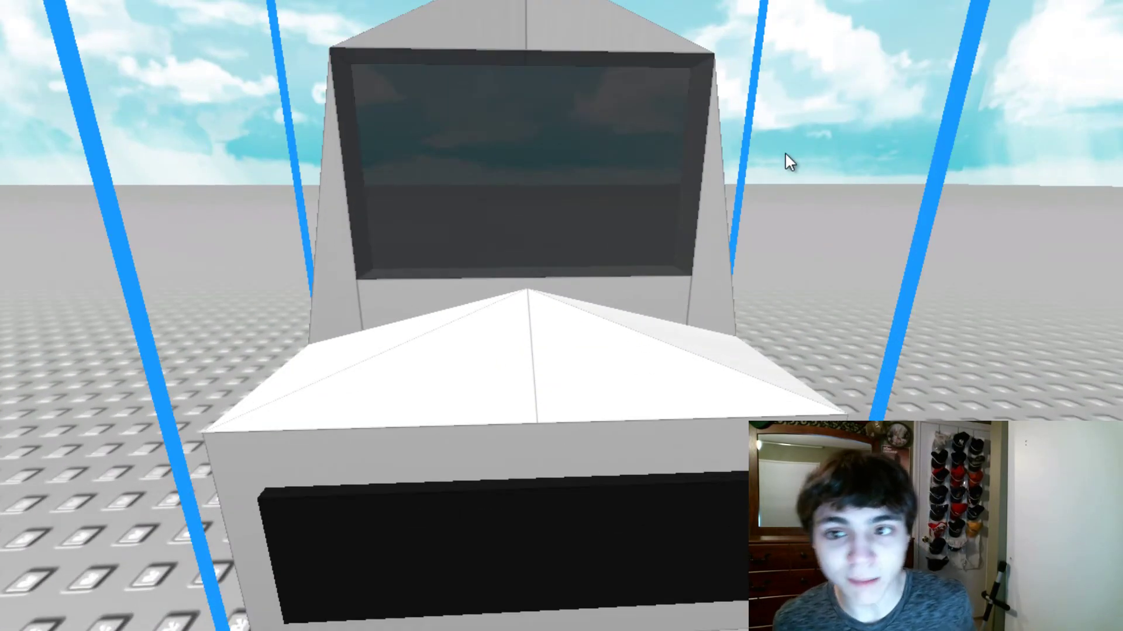
pyautogui.scroll(-4, 785, 155)
pyautogui.scroll(5, 785, 158)
pyautogui.scroll(2, 732, 163)
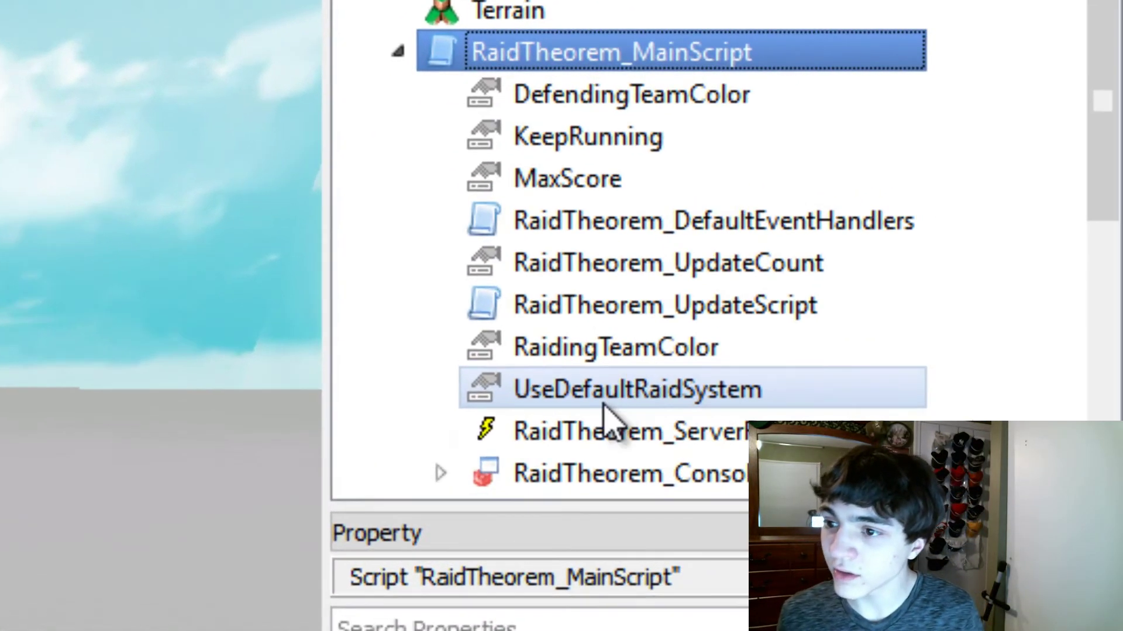
# Confirm UseDefaultRaidSystem is a BoolValue set to true, then fold RaidTheorem_MainScript.
pyautogui.click(592, 397)
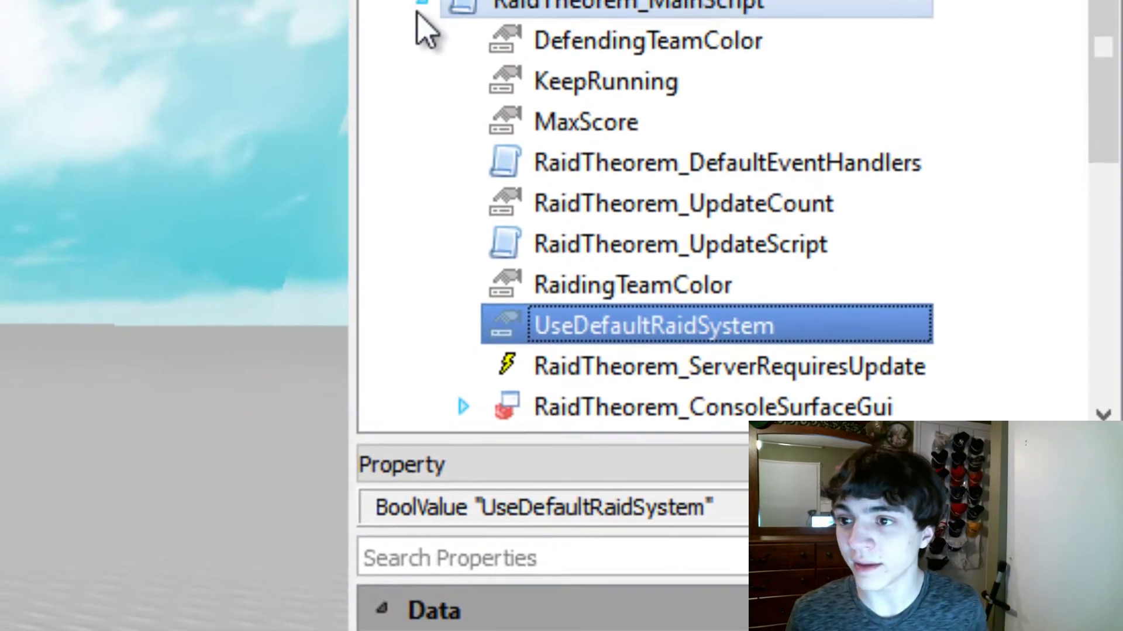
pyautogui.click(445, 149)
pyautogui.click(435, 150)
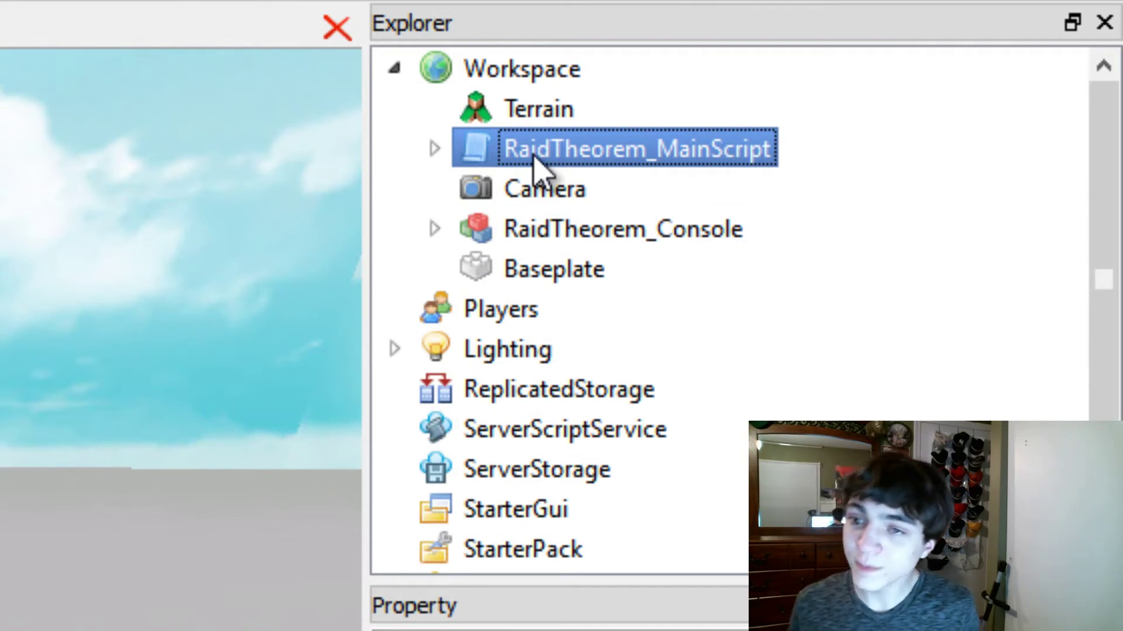
# Move RaidTheorem_MainScript from Workspace into ServerScriptService and clear the selection.
pyautogui.moveTo(511, 154); pyautogui.dragTo(592, 429)
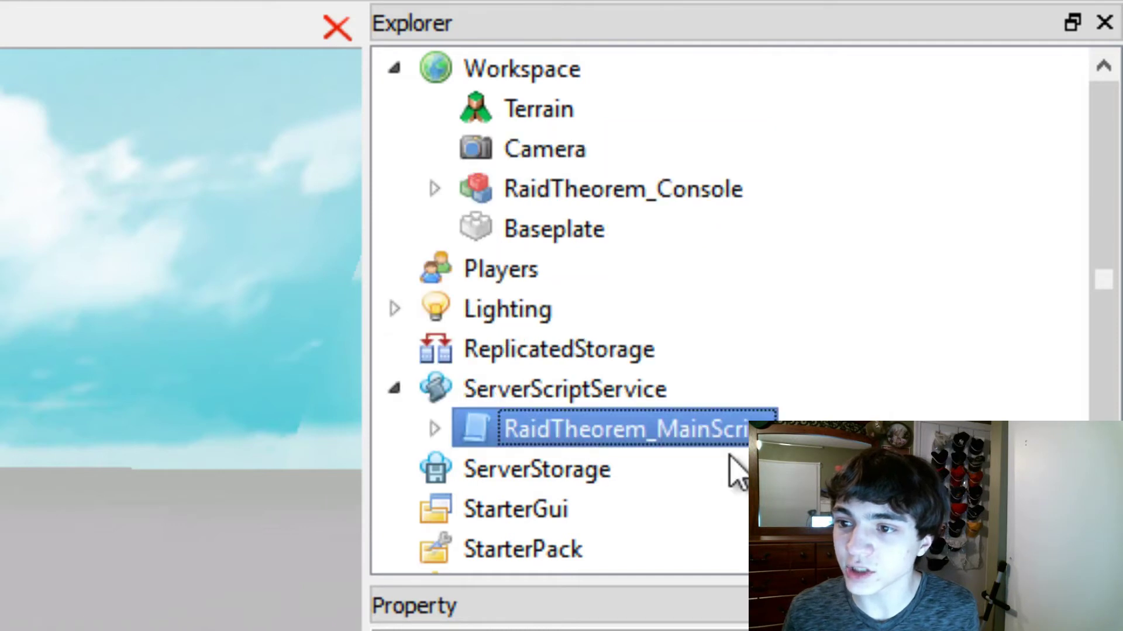
pyautogui.click(853, 377)
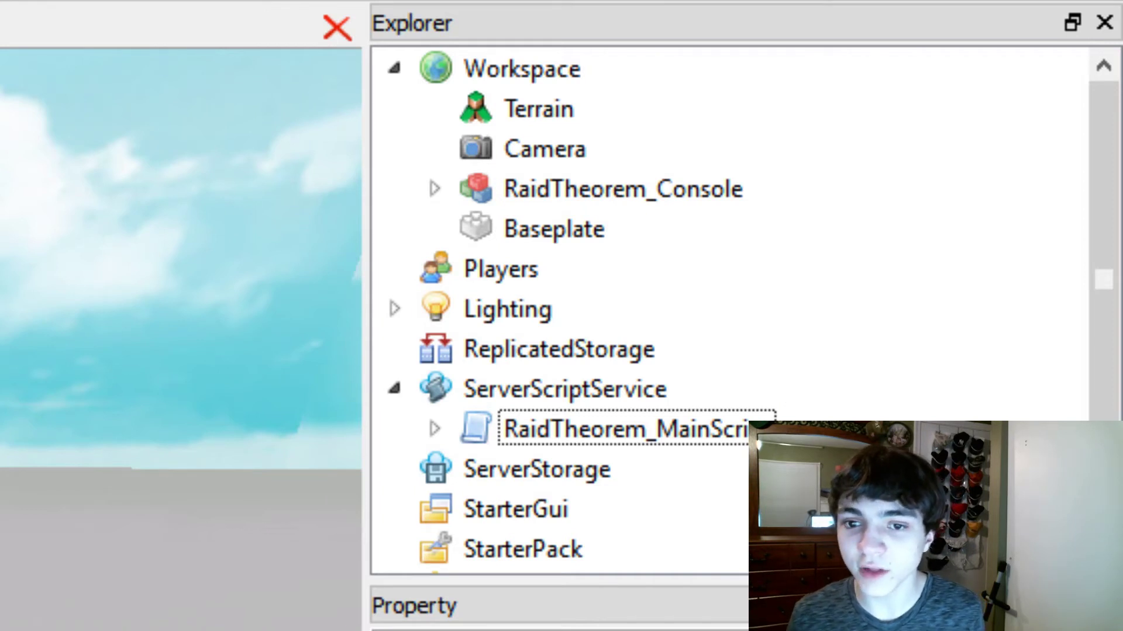
pyautogui.click(622, 189)
pyautogui.click(225, 401)
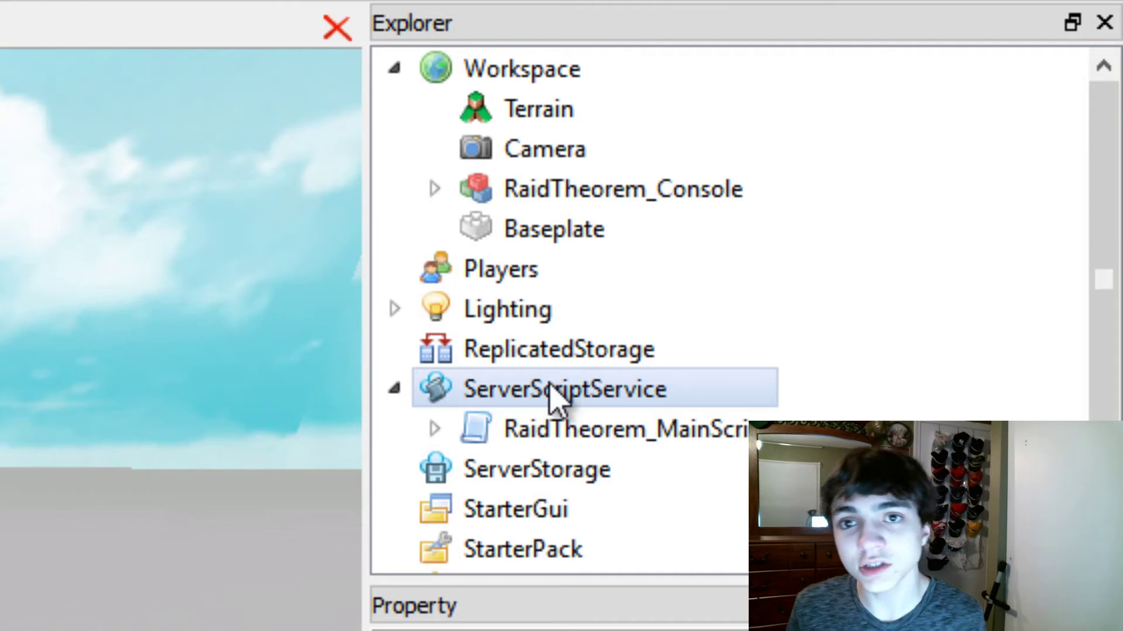
pyautogui.scroll(-1, 964, 409)
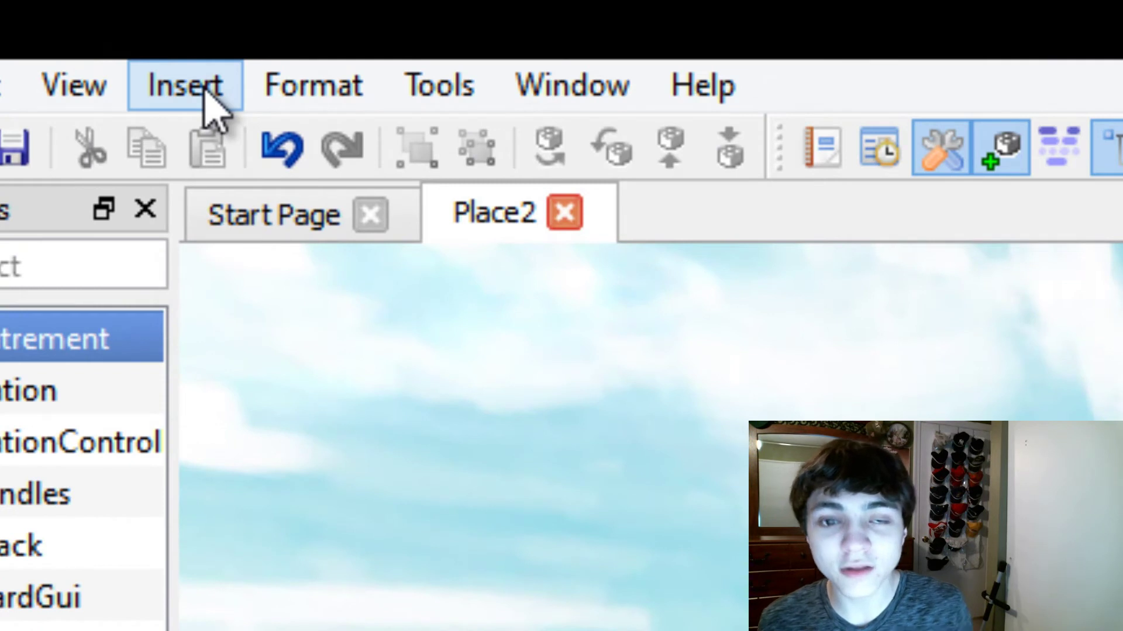
# Insert HttpService through Insert > Service, enlarging the service picker to find it.
pyautogui.click(206, 93)
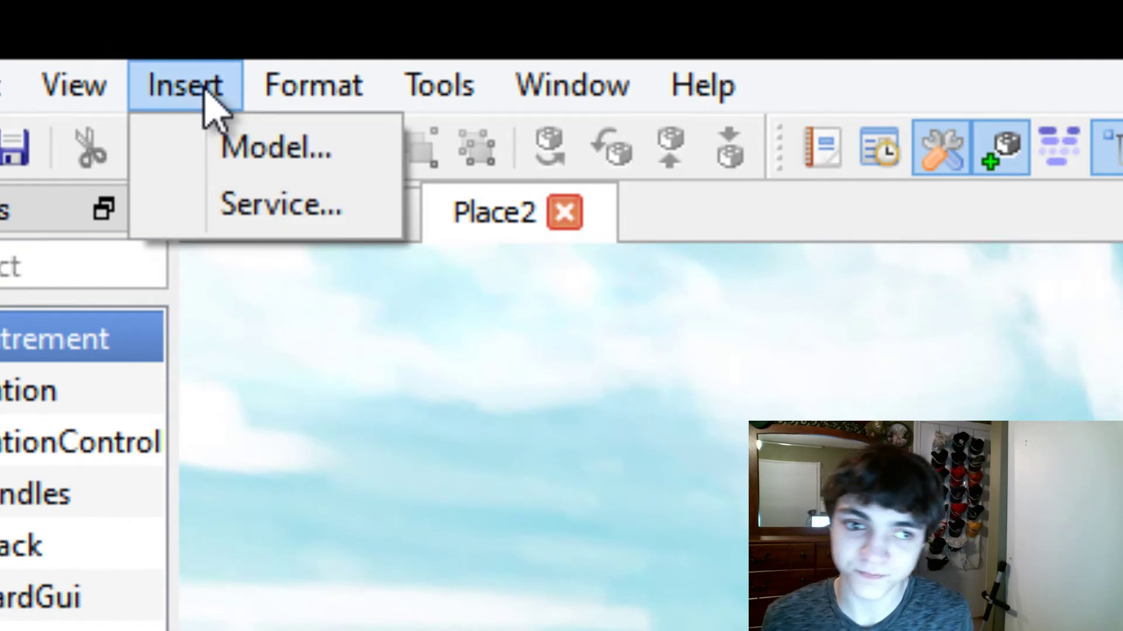
pyautogui.click(251, 209)
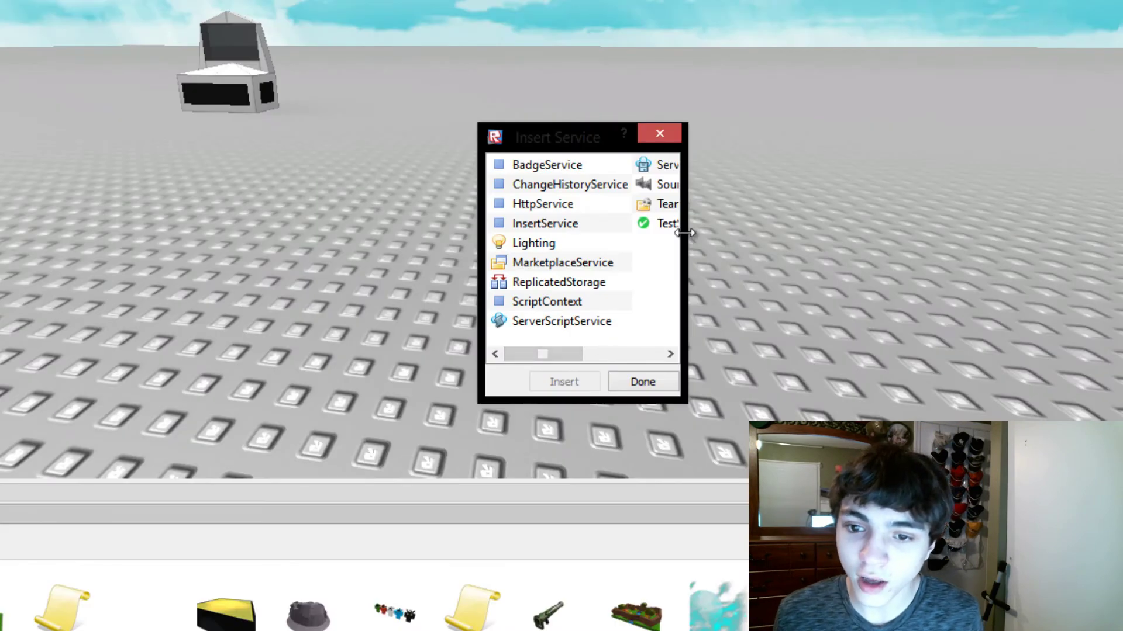
pyautogui.moveTo(687, 226); pyautogui.dragTo(915, 186)
pyautogui.moveTo(672, 139); pyautogui.dragTo(597, 125)
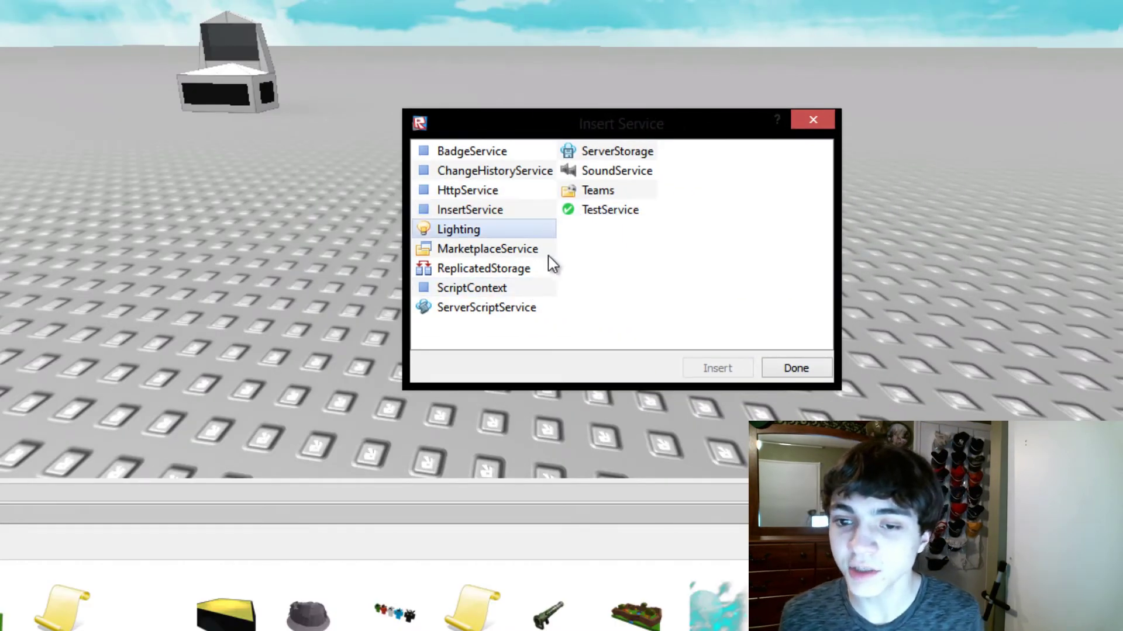
pyautogui.click(476, 193)
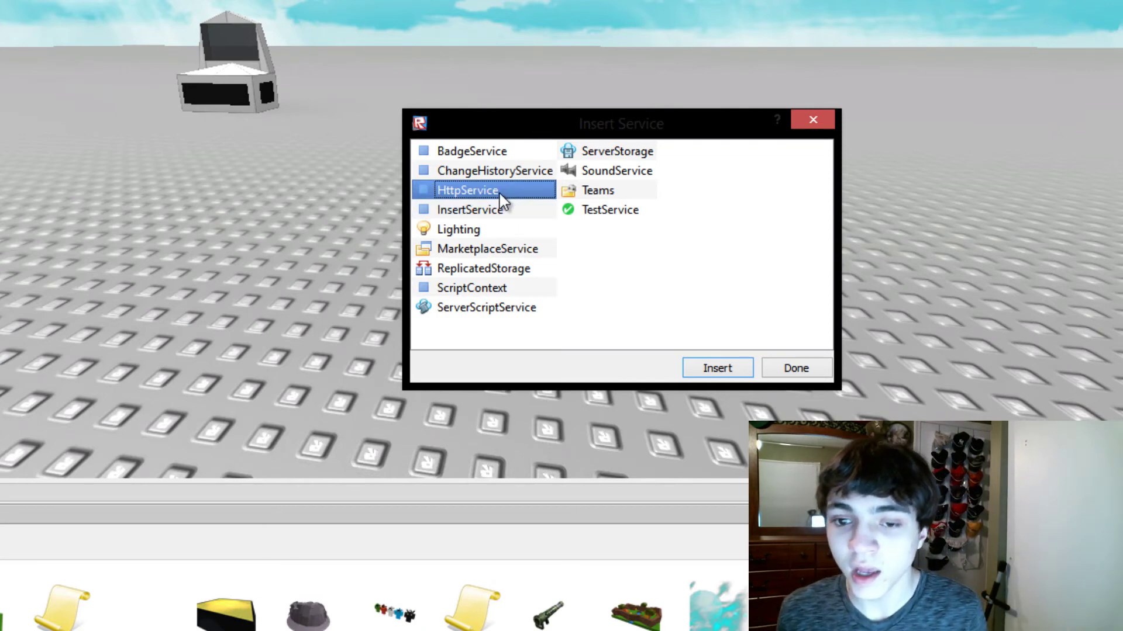
pyautogui.click(812, 120)
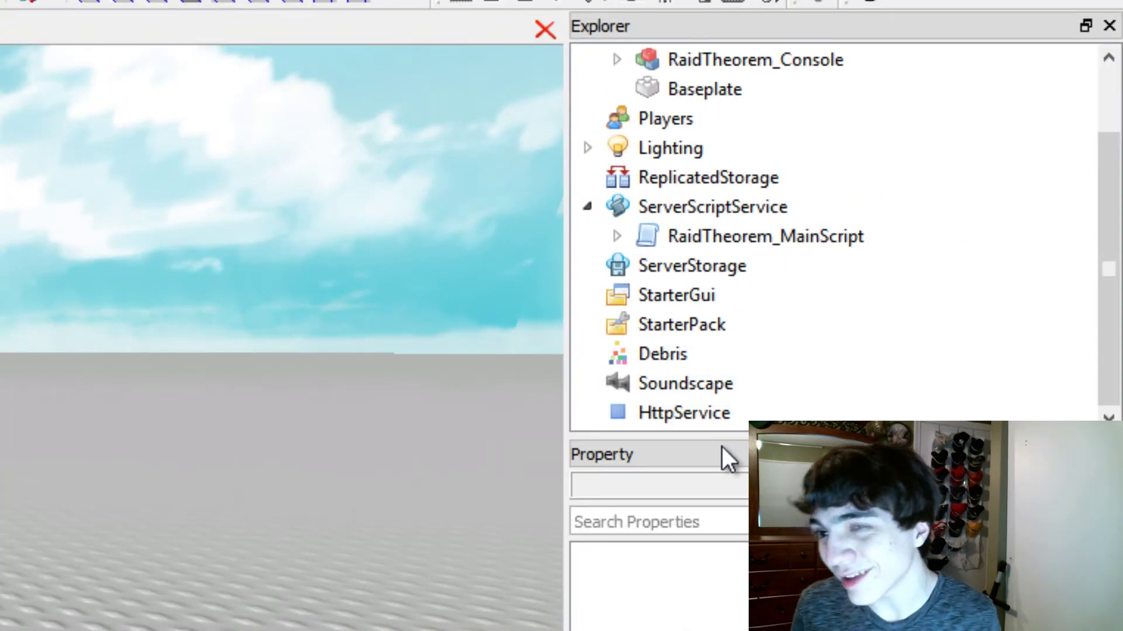
# Check HttpEnabled in HttpService's properties for Place2, then clear the selection.
pyautogui.click(682, 413)
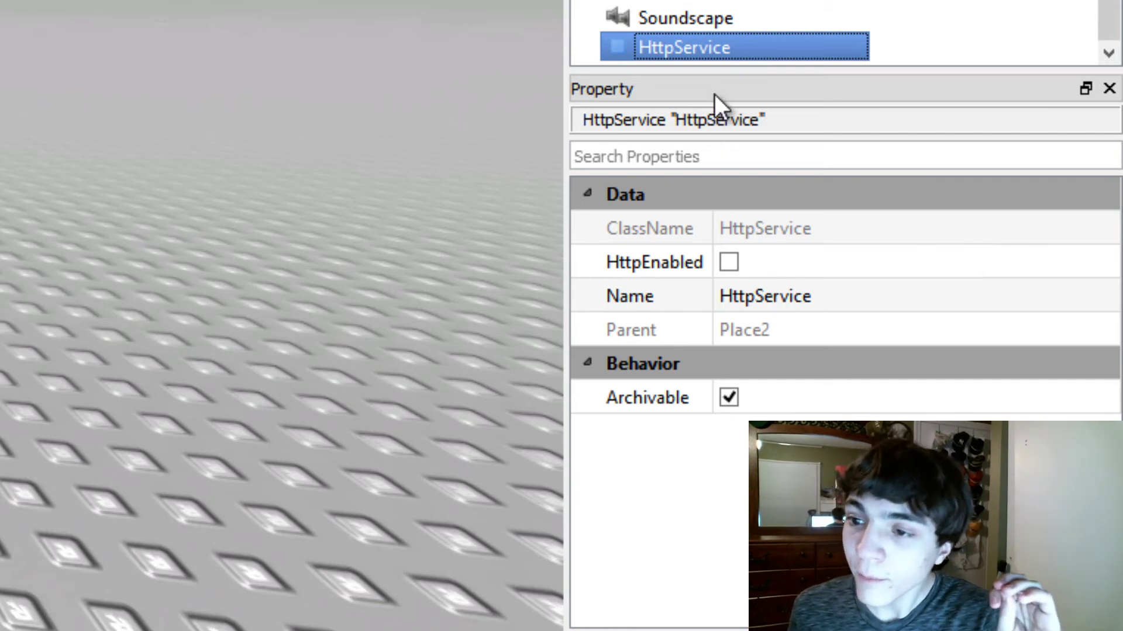
pyautogui.click(740, 263)
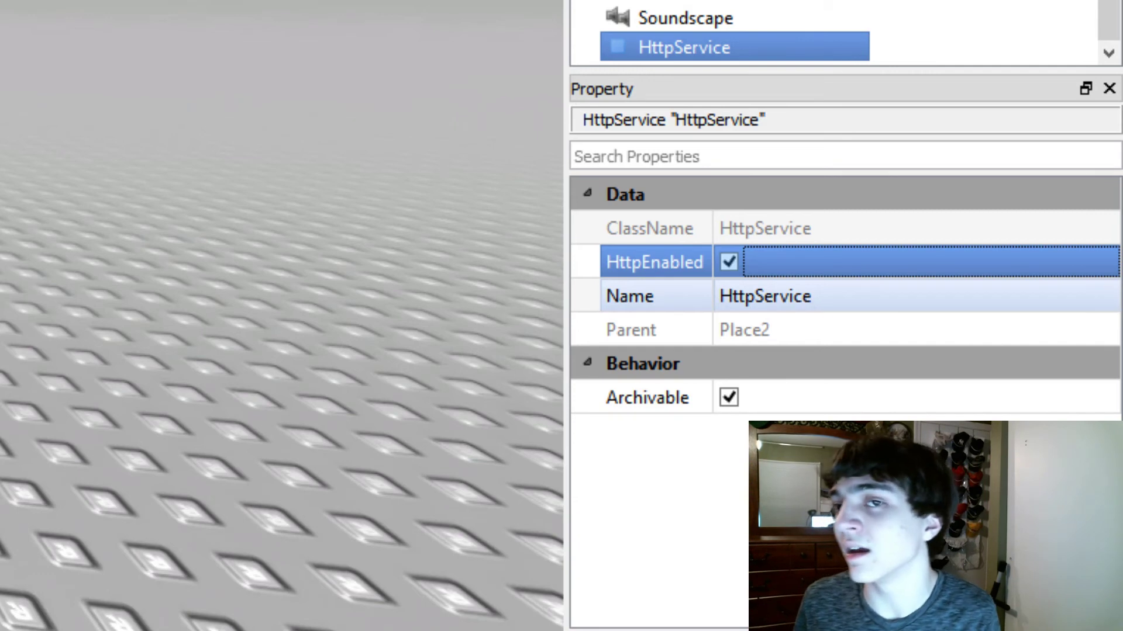
pyautogui.press('Escape')
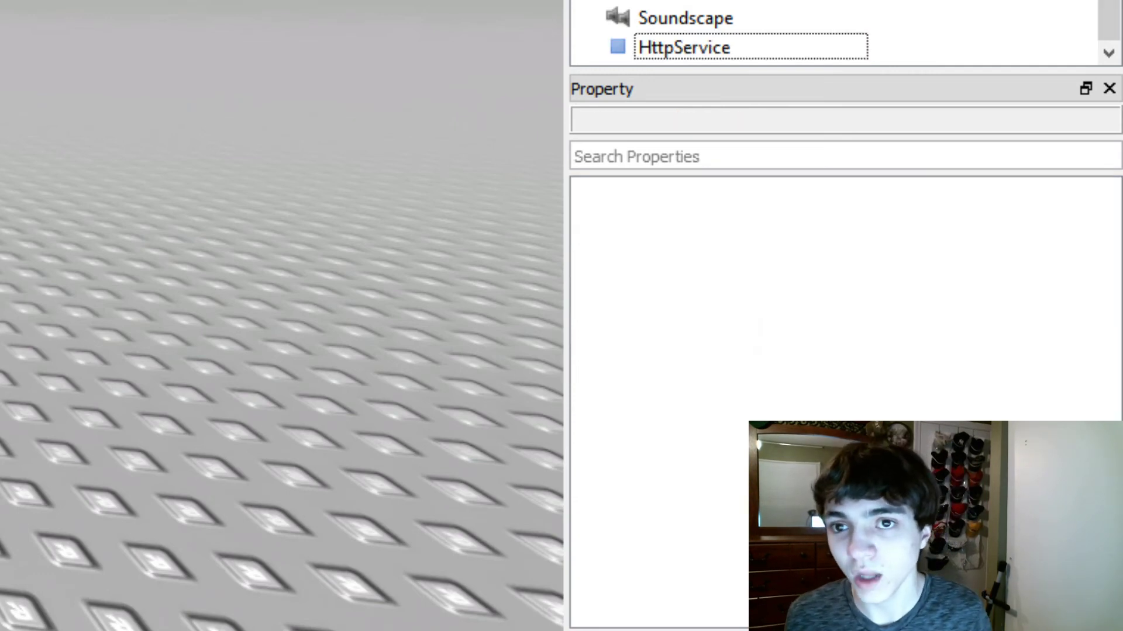